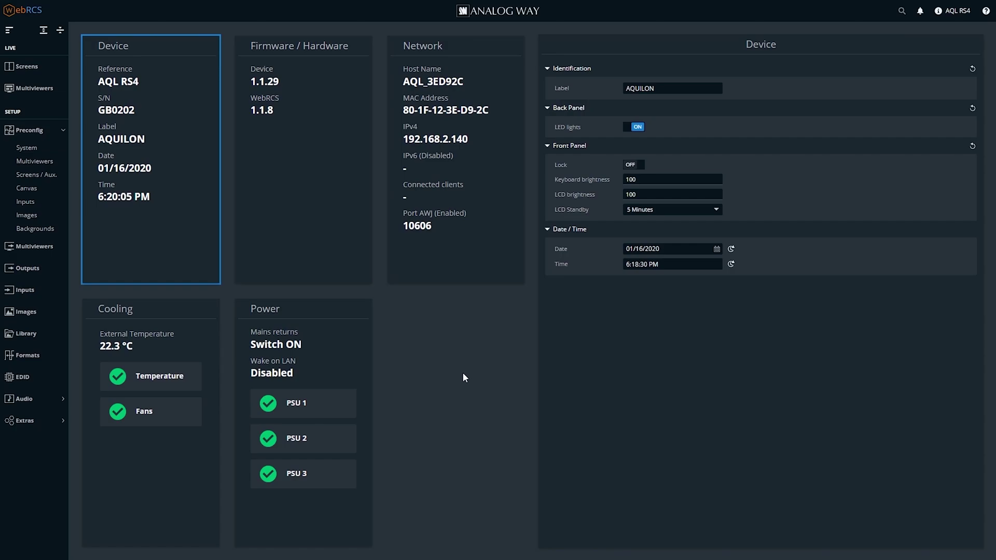
- Open the Audio > Dante page and drag the rear-panel photo window aside
left_click(24, 399)
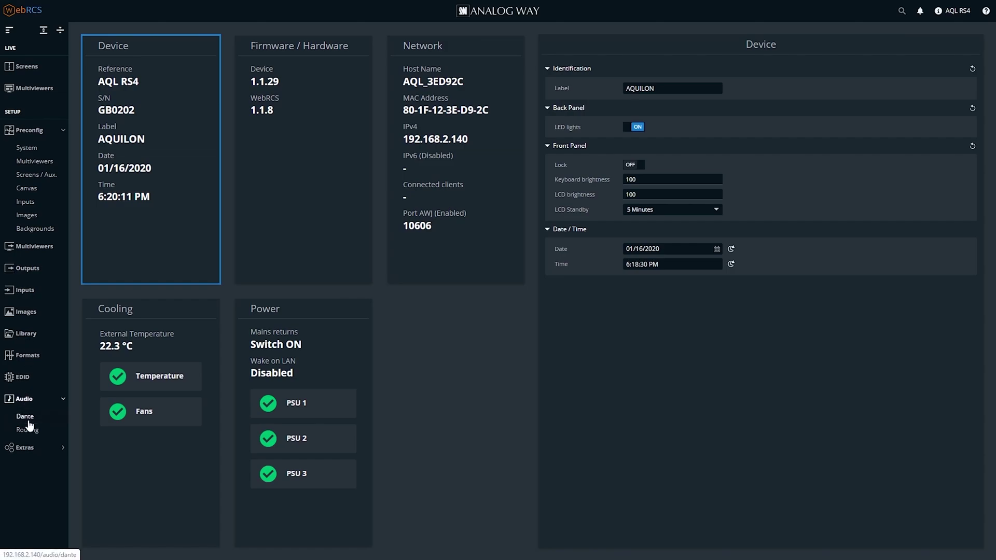
left_click(25, 416)
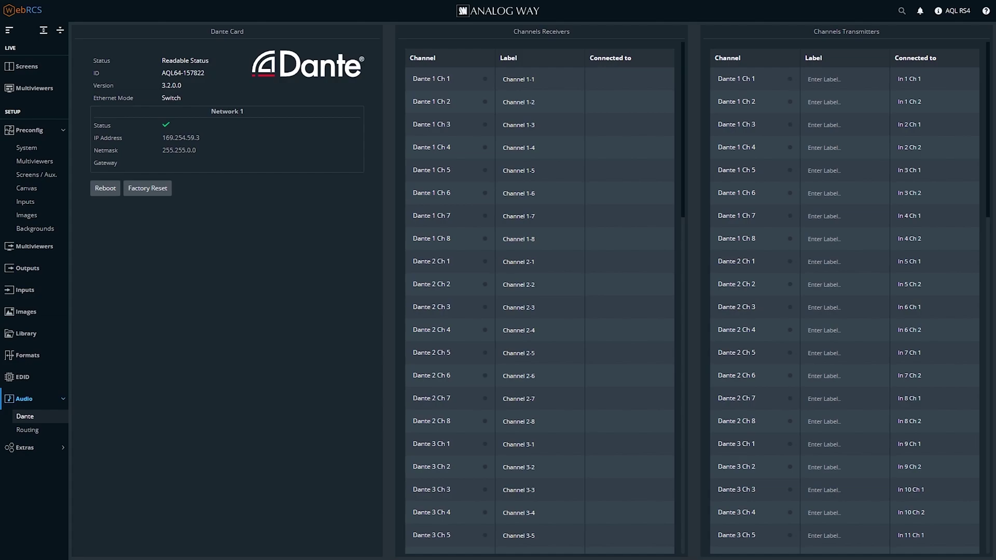
left_click_drag(680, 57, 553, 58)
- Maximize the Aquilon rear-panel photo, then switch back to the WebRCS Dante page
double_click(553, 58)
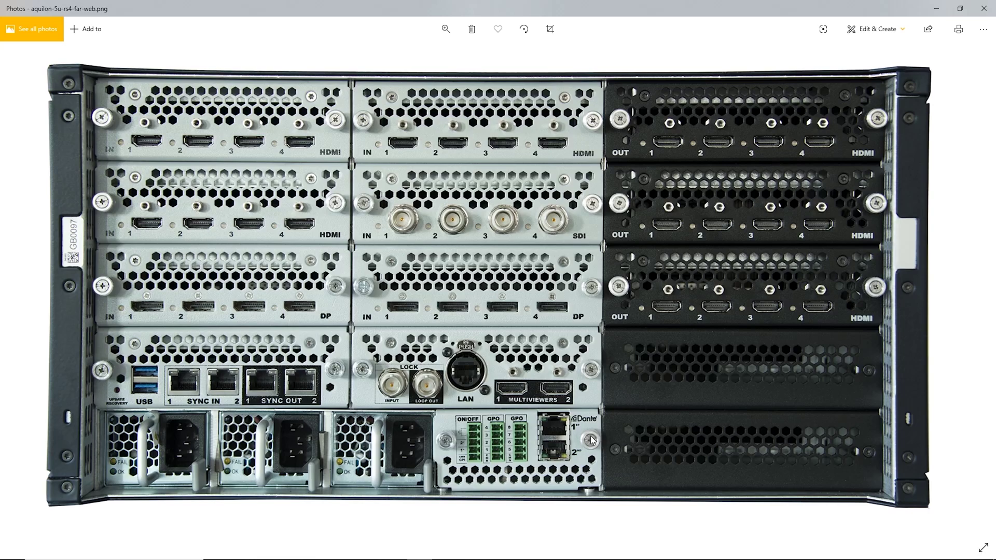
key("alt+Tab")
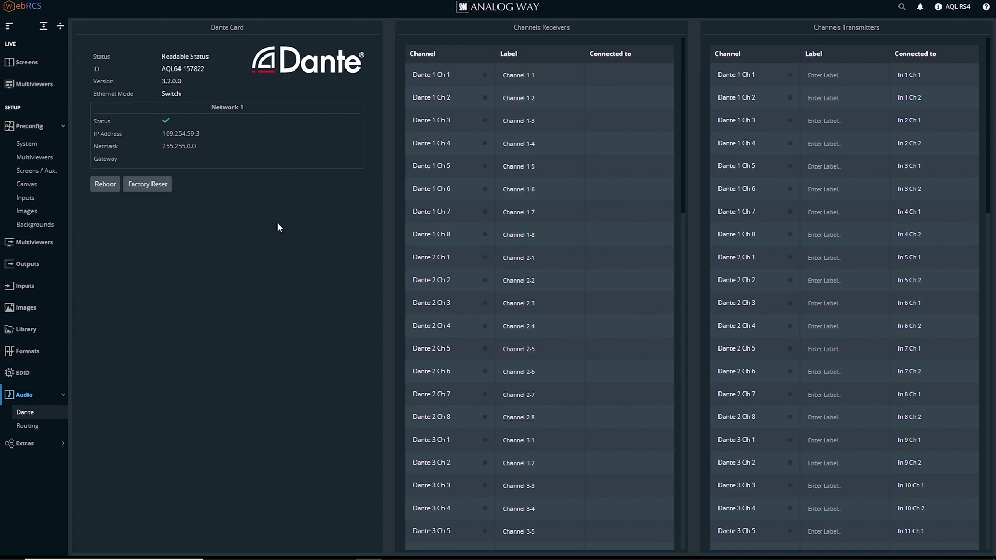
- Exit full-screen browsing on the Dante page at 192.168.2.140/audio/dante
key("F11")
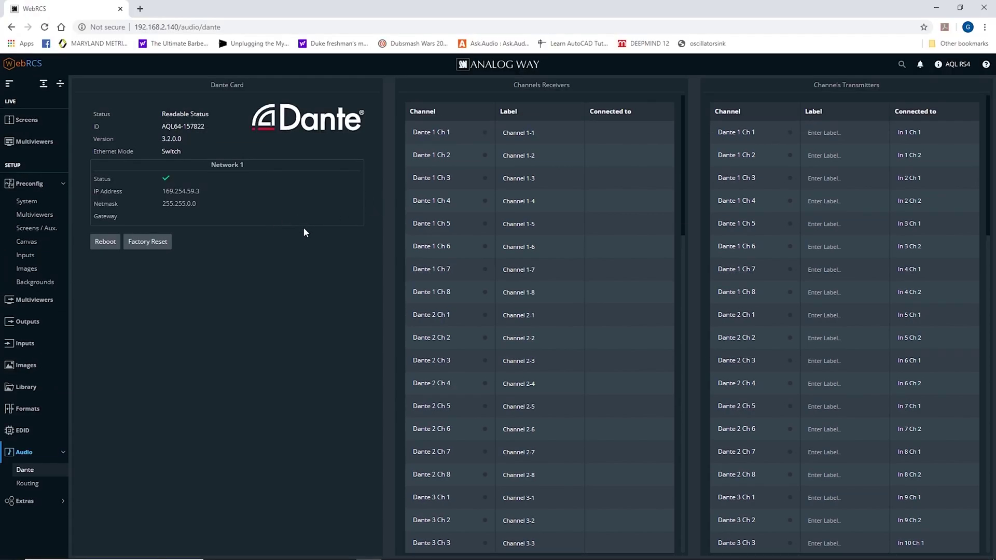
key("alt+Tab")
key("alt+Tab")
key("alt+Tab")
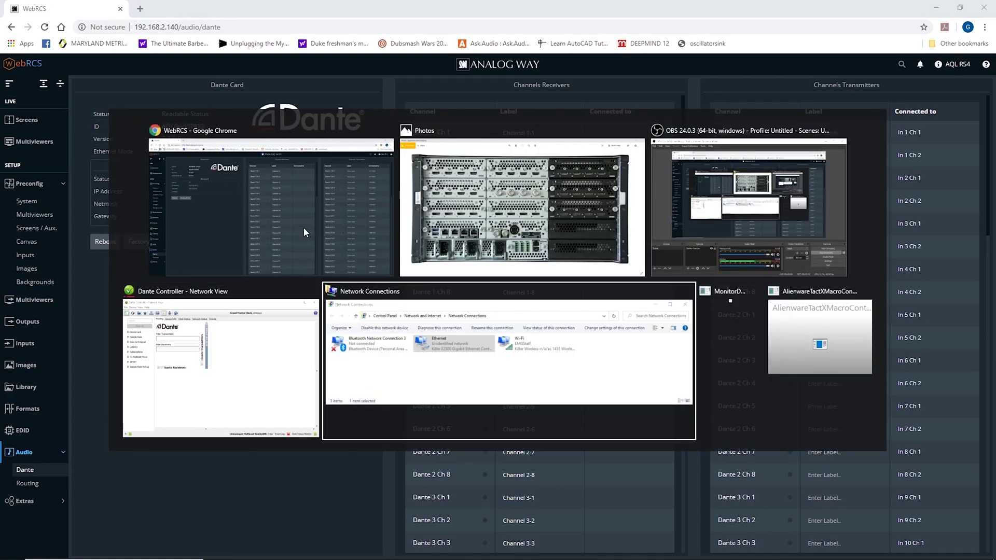
- Switch the Ethernet adapter's IPv4 from static 192.168.2.10 to 'Obtain an IP address automatically'
left_click(304, 227)
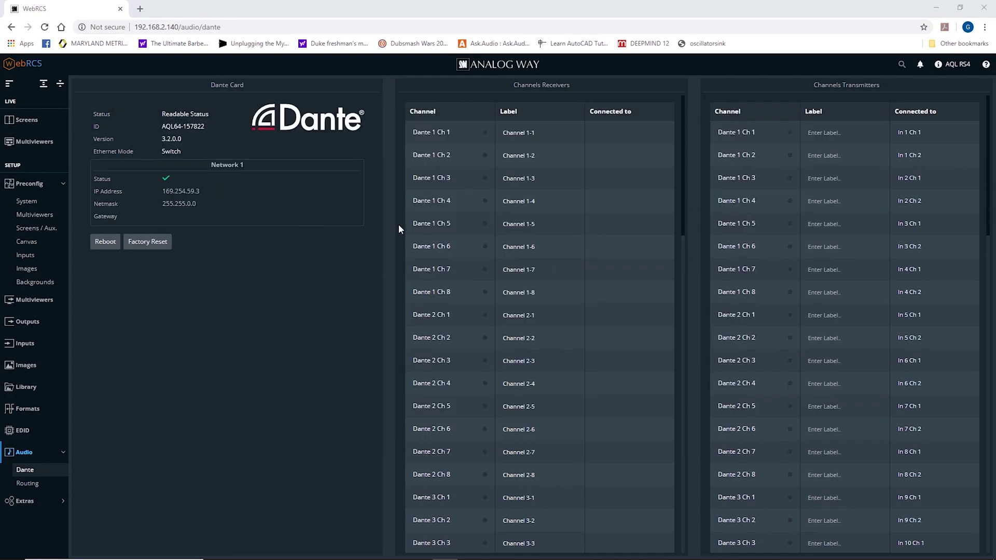
mouse_move(208, 558)
key("alt+Tab")
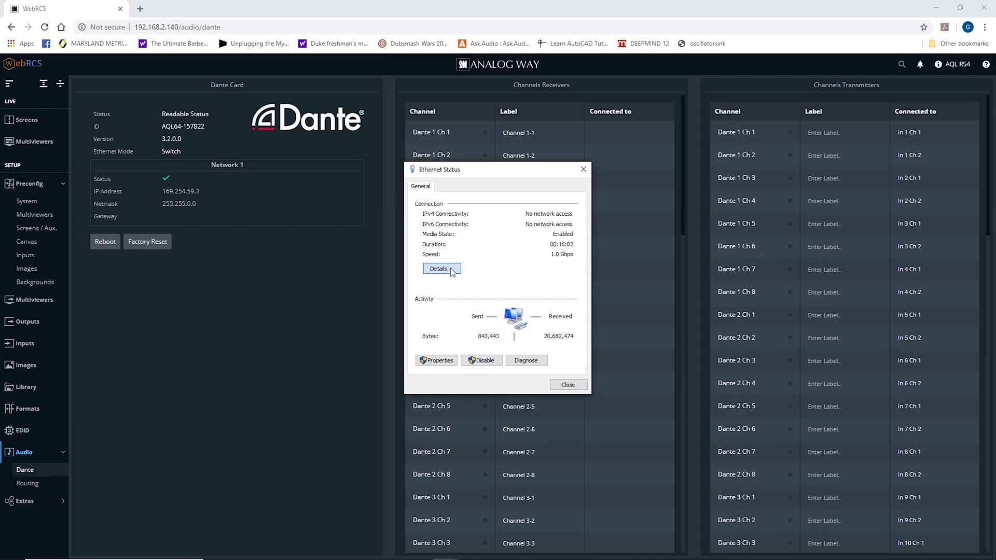
left_click(437, 362)
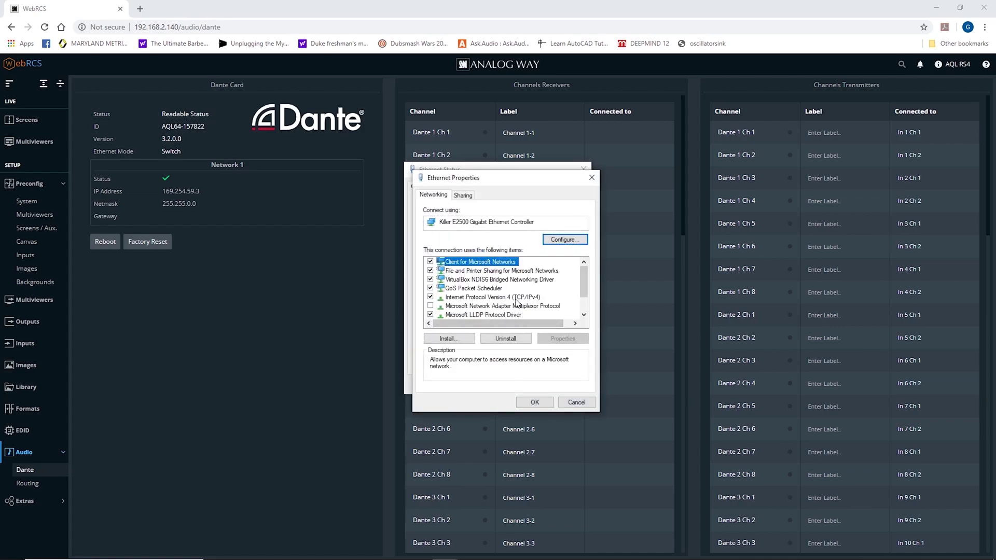
double_click(516, 298)
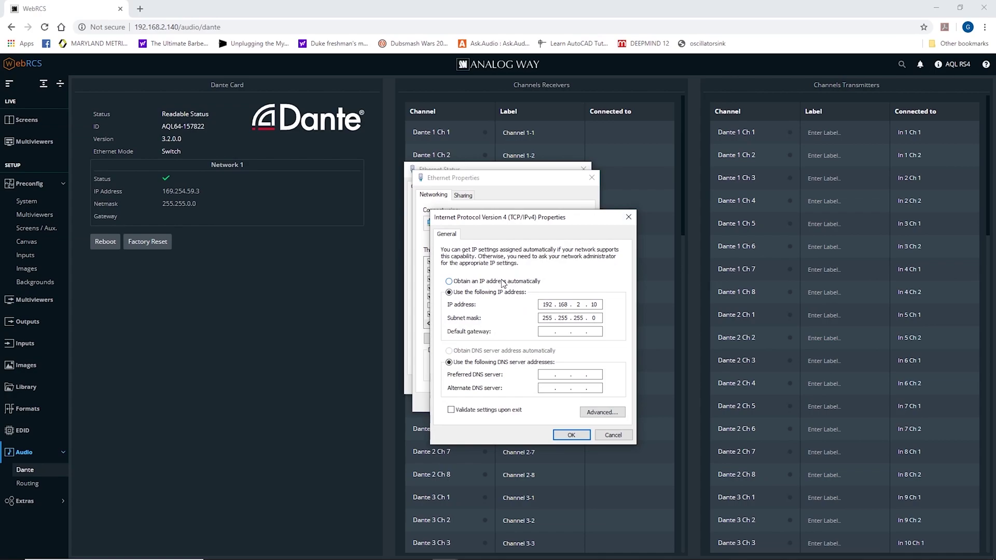
left_click(449, 281)
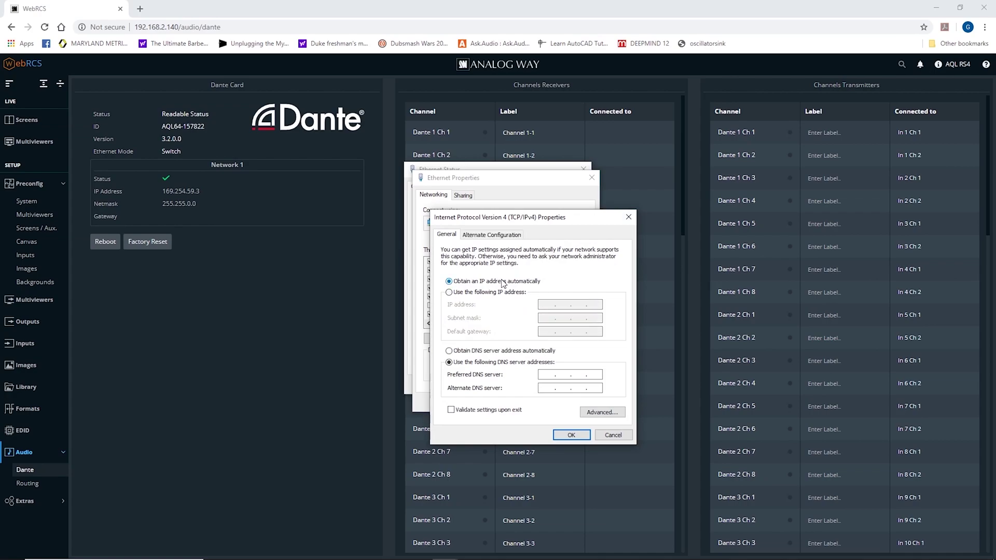
left_click(563, 434)
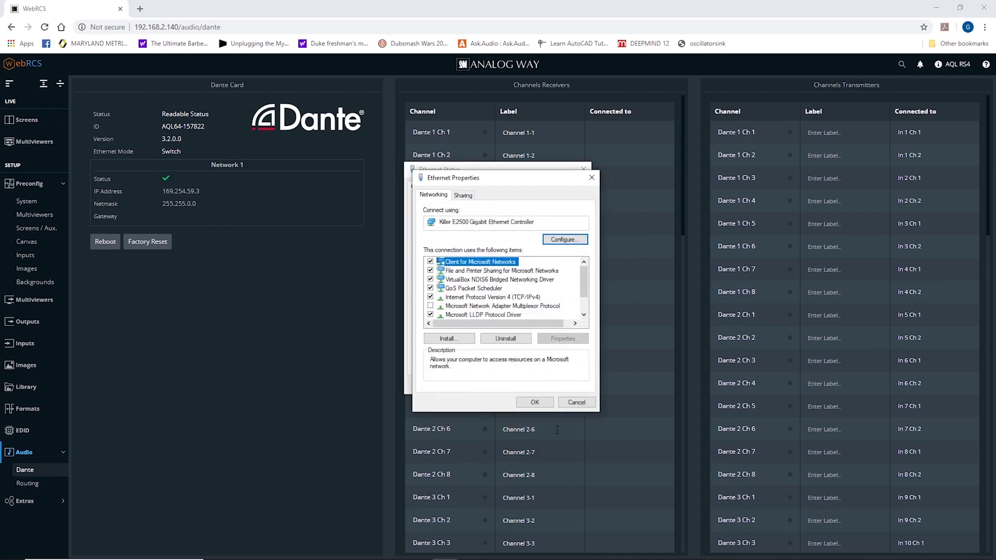
left_click(544, 400)
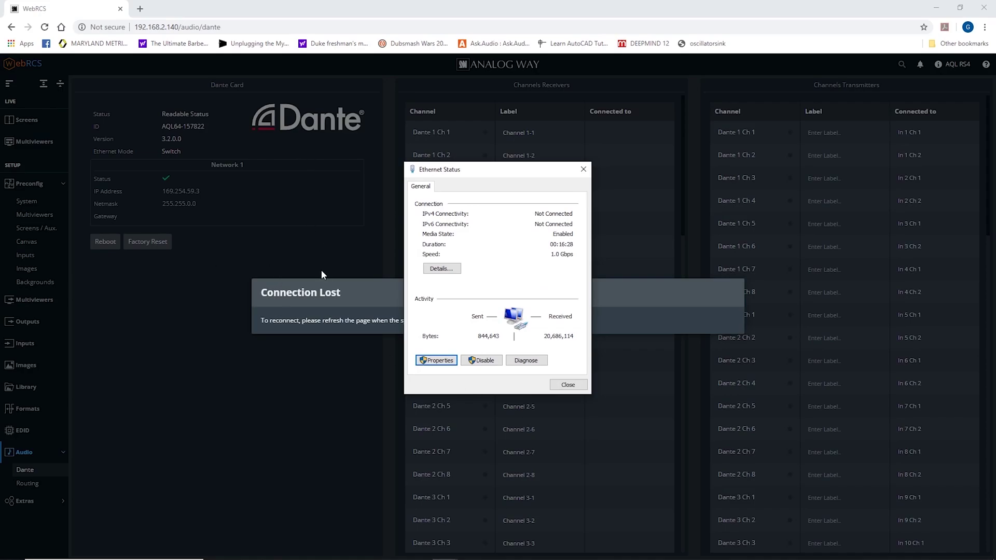
- Close the running Dante Controller window
key("alt+Tab")
key("alt+Tab")
key("alt+Tab")
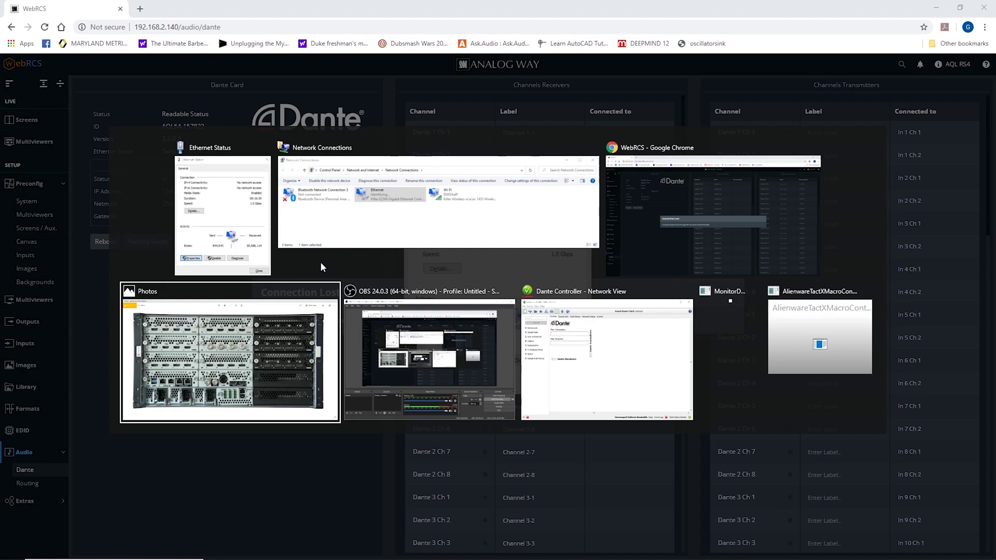
key("alt+Tab")
key("alt+Tab")
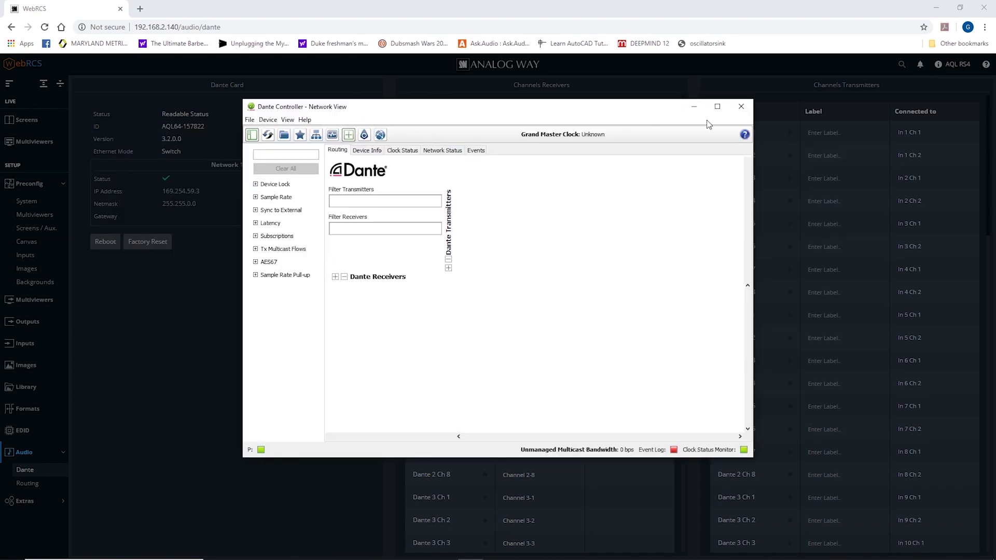
left_click(748, 108)
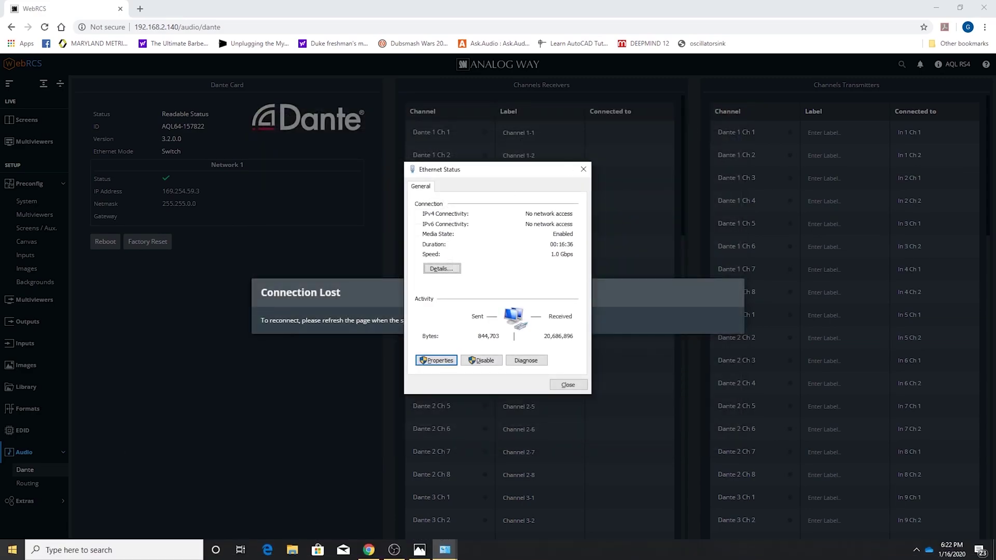
- Relaunch Dante Controller from the Audinate folder in the Start menu
left_click(12, 550)
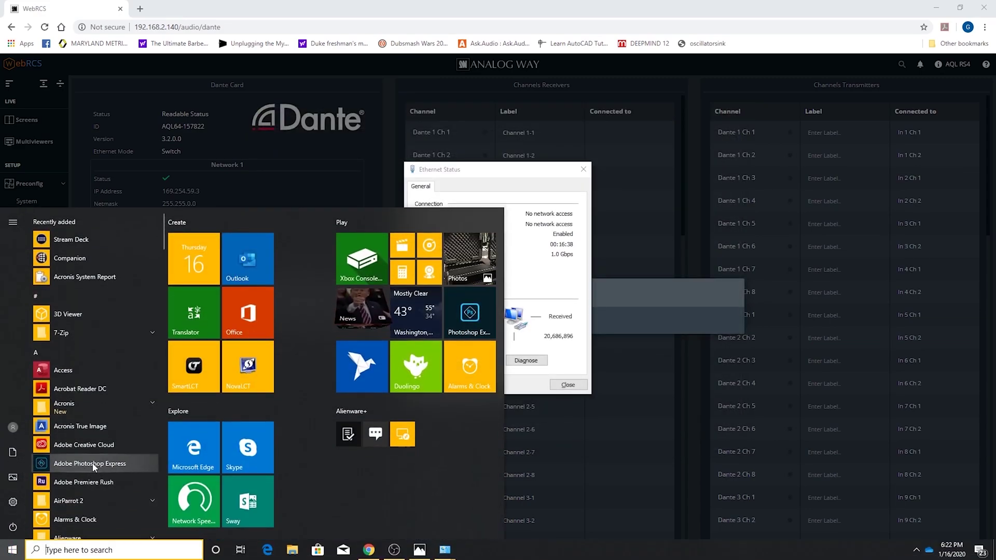
scroll(92, 462, "down", 3)
left_click(87, 494)
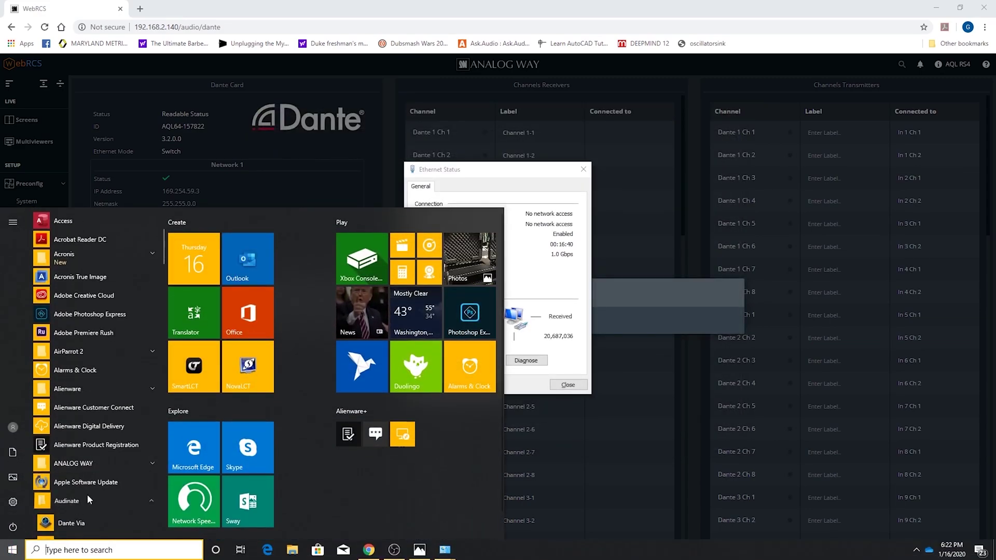
left_click(92, 472)
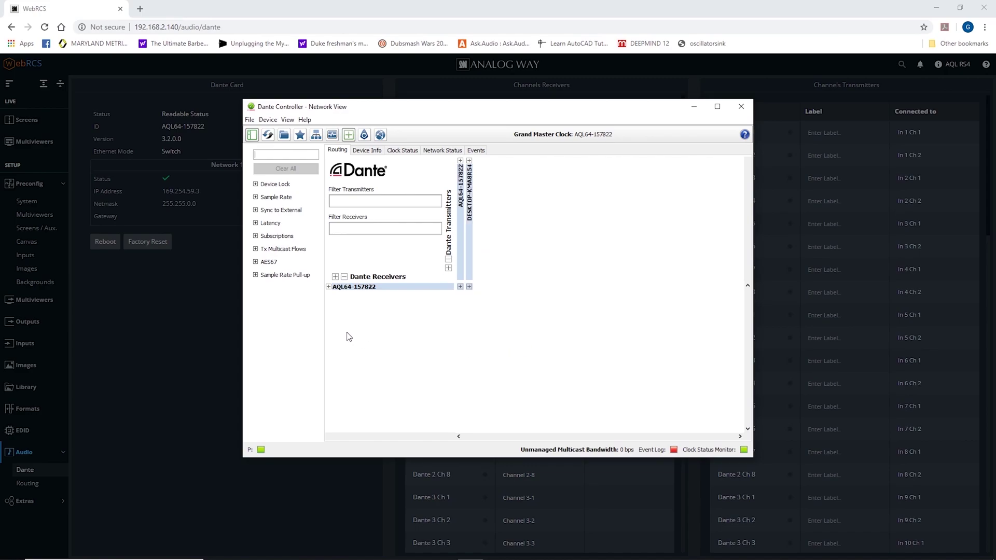
- Change AQL64-157822's redundancy mode to Redundant under Network Config
double_click(365, 289)
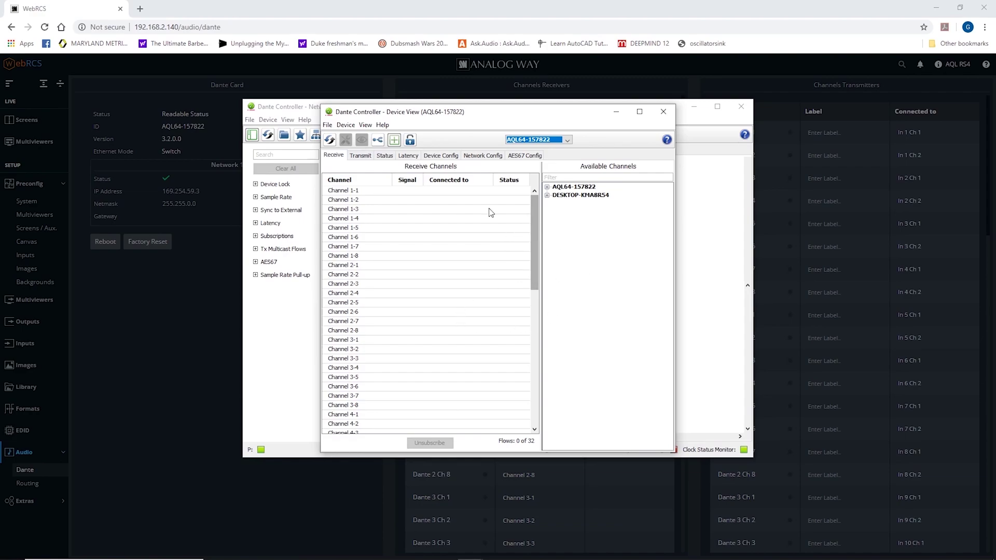
left_click(482, 156)
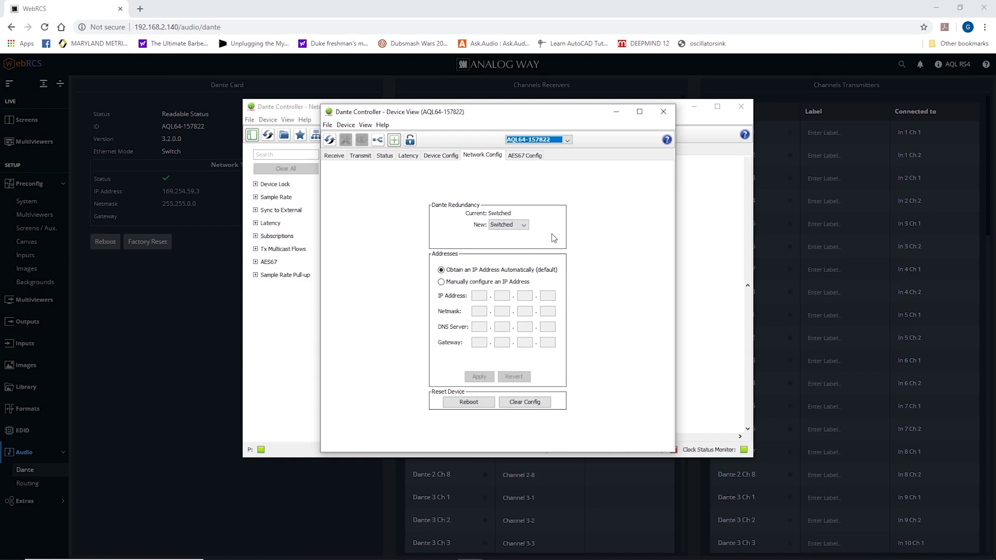
left_click(524, 225)
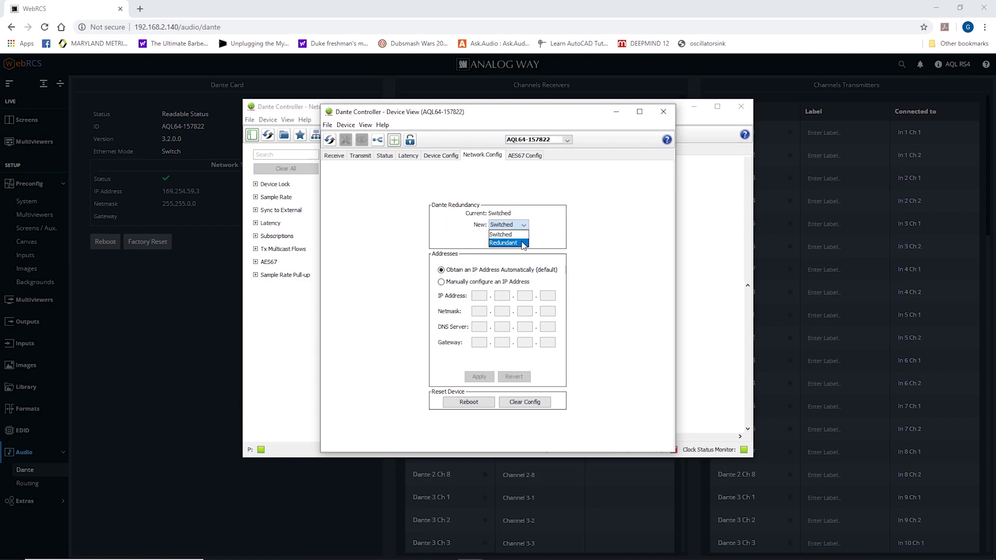
left_click(523, 243)
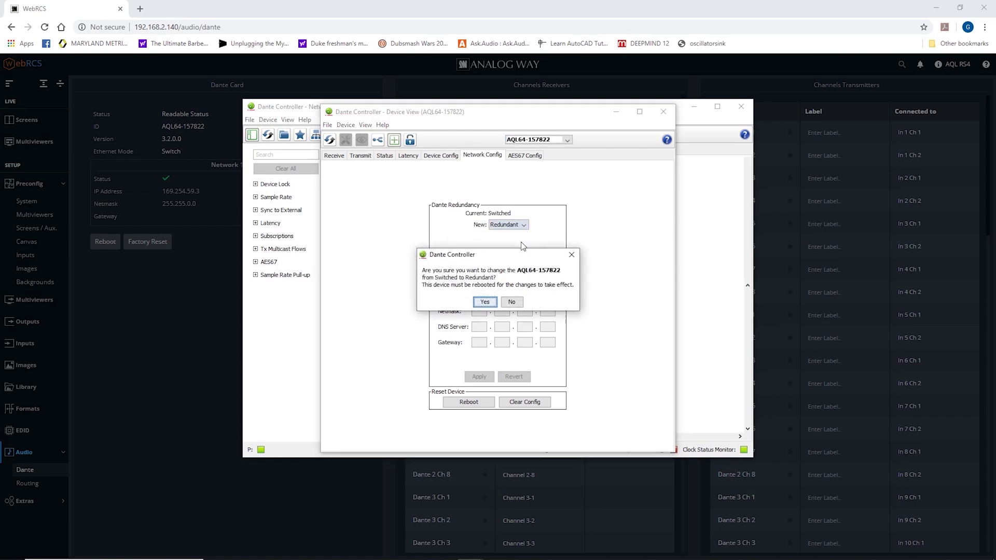
left_click(485, 303)
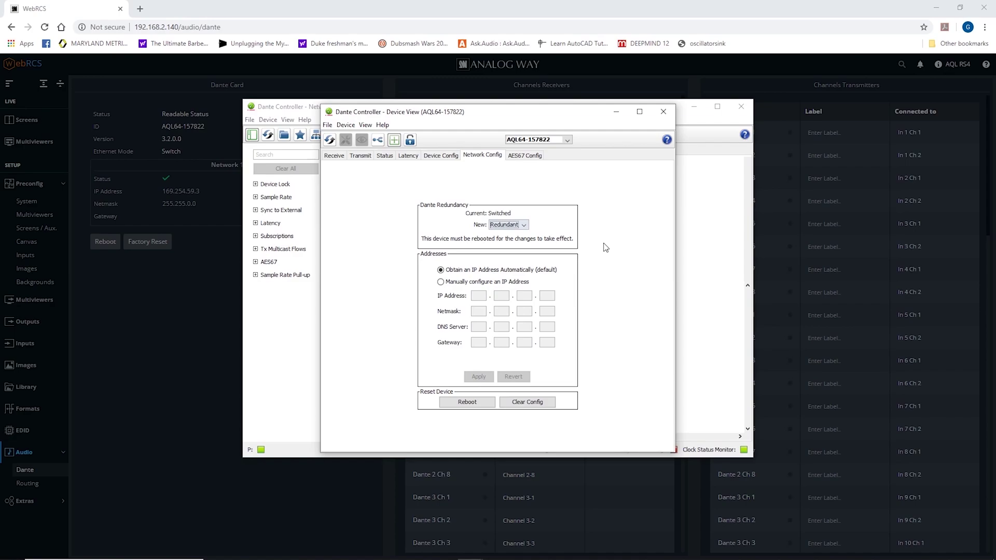
- Reboot the Dante card to apply redundancy, then close Device View
left_click(466, 403)
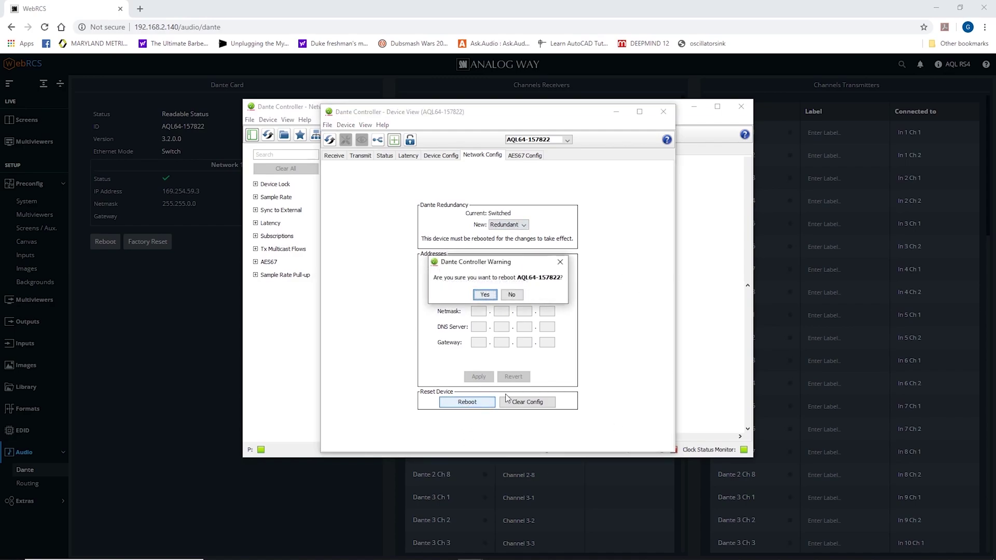
left_click(484, 295)
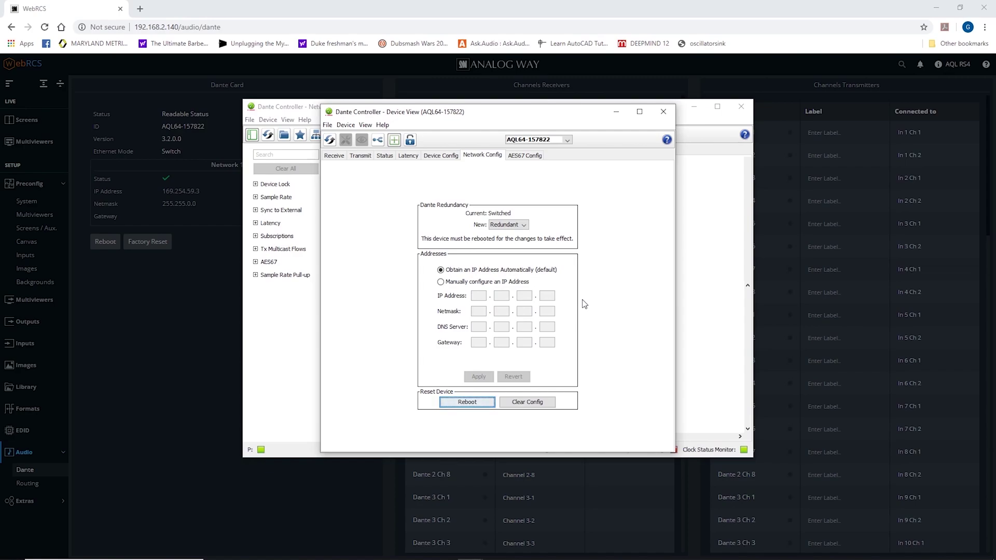
left_click(665, 114)
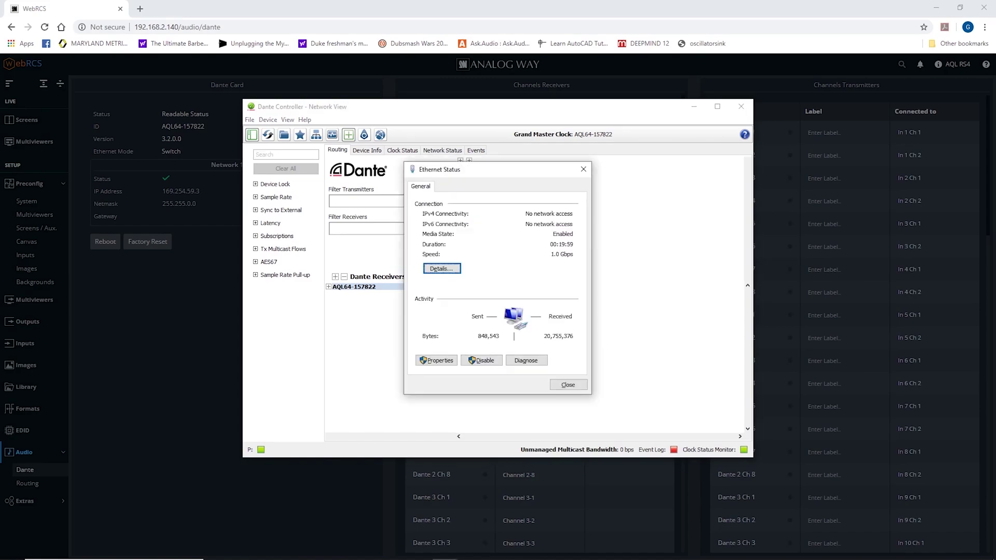
- Give the Ethernet adapter static IPv4 192.168.2.10 with subnet mask 255.255.255.0
left_click(437, 361)
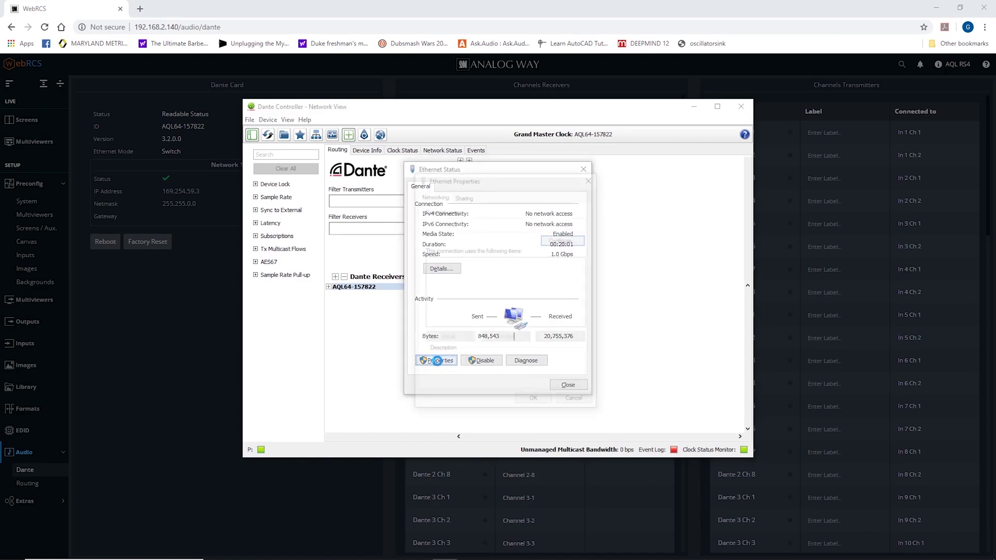
double_click(521, 298)
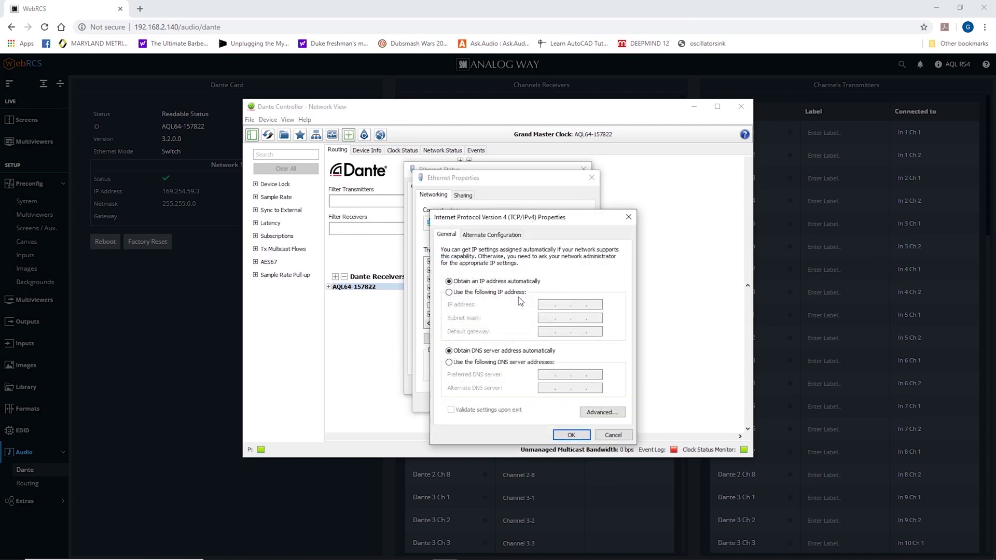
left_click(504, 292)
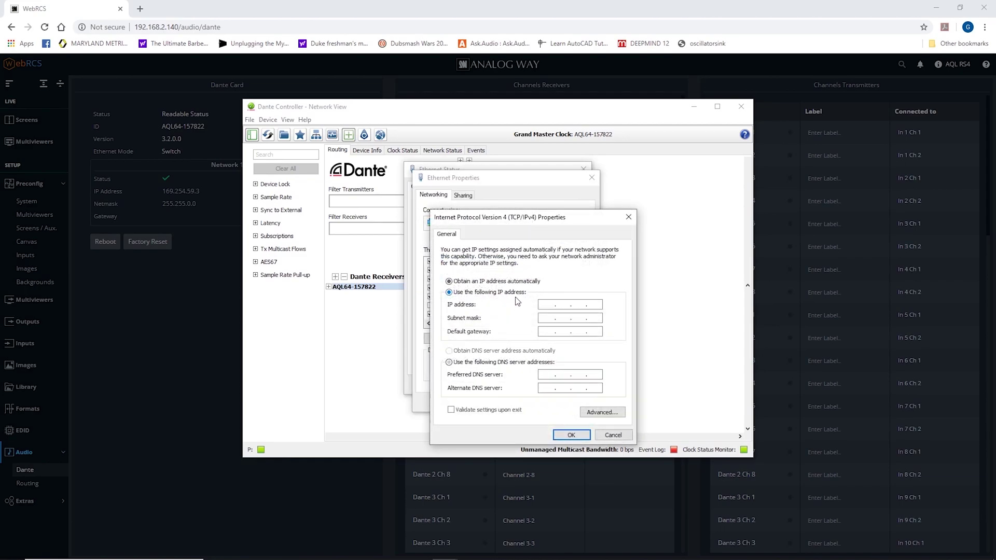
left_click(547, 309)
type("192 . 168 . 002 . 010")
key("Tab")
left_click(570, 435)
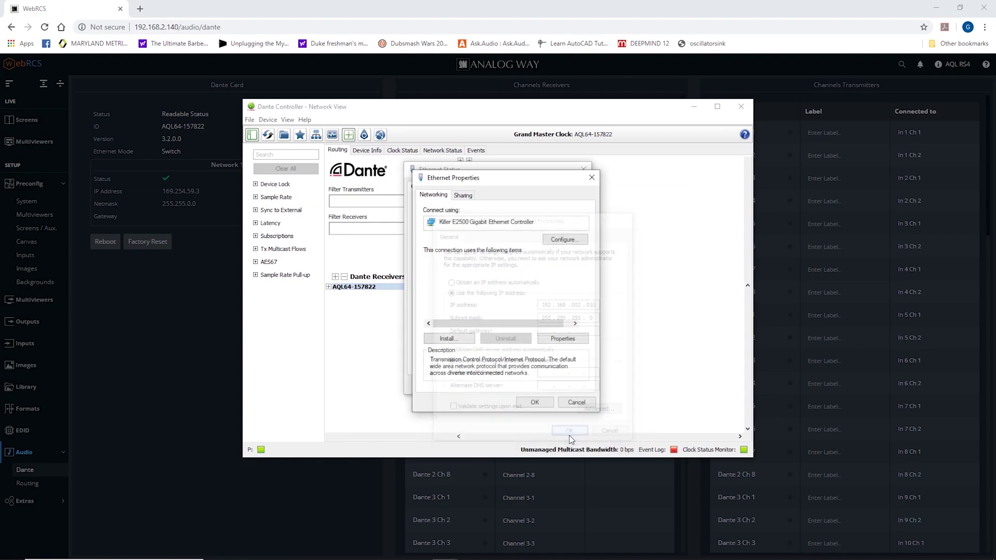
left_click(534, 402)
- Dismiss the Ethernet status window and reload WebRCS to reconnect to the Dante page
key("Escape")
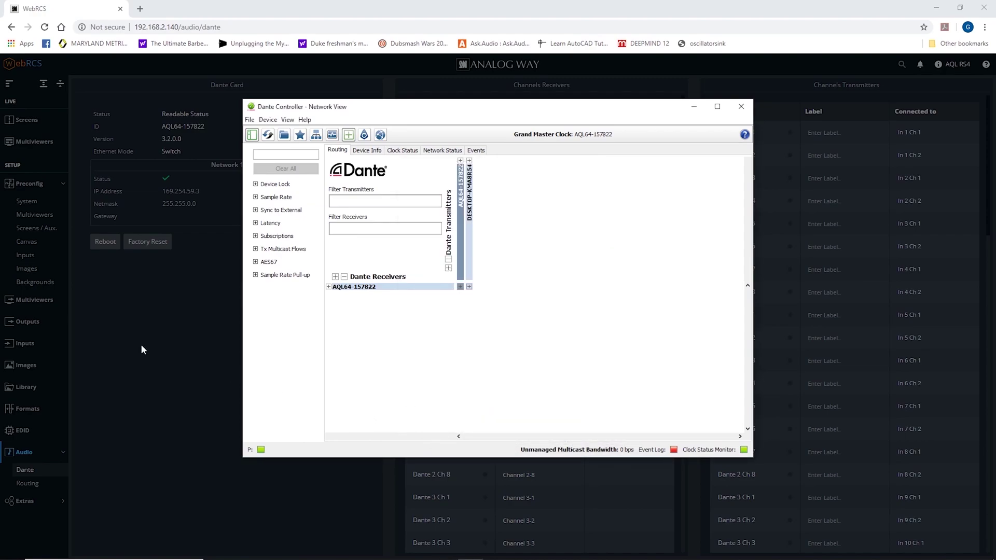
left_click(142, 344)
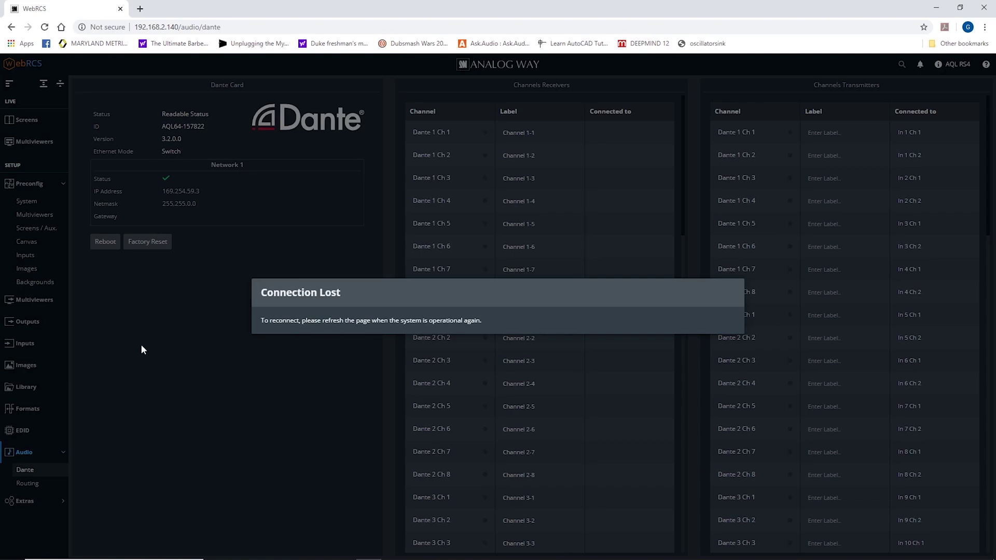
left_click(44, 27)
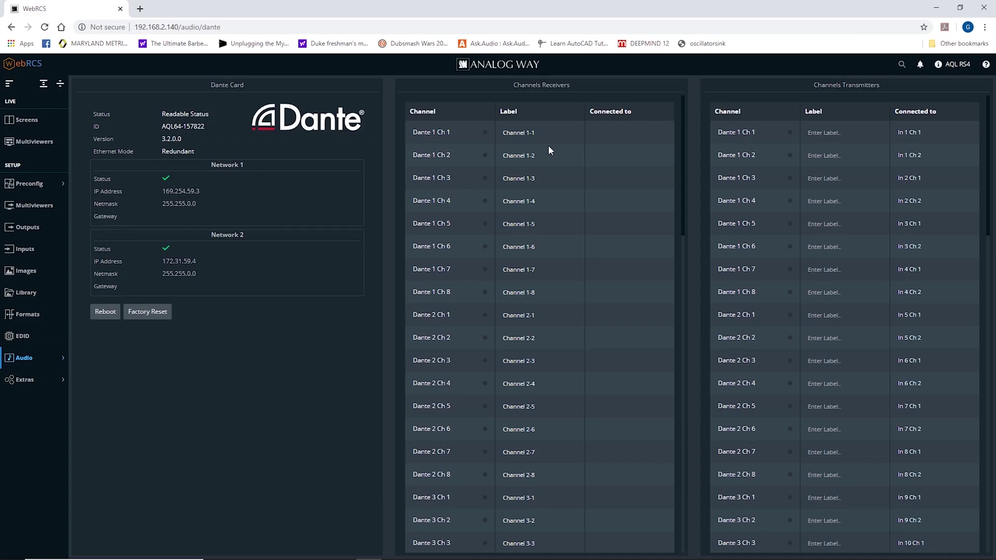
left_click(941, 64)
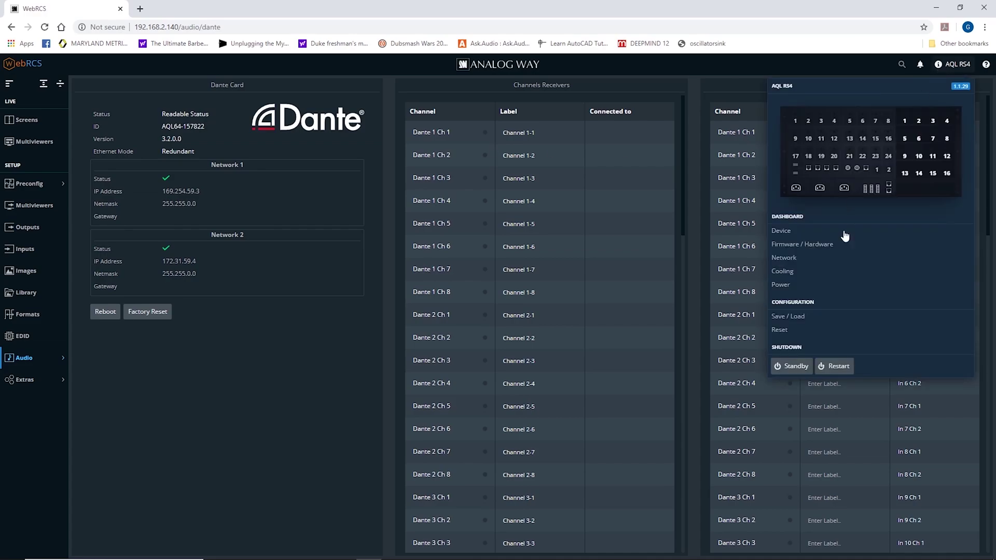
left_click(825, 333)
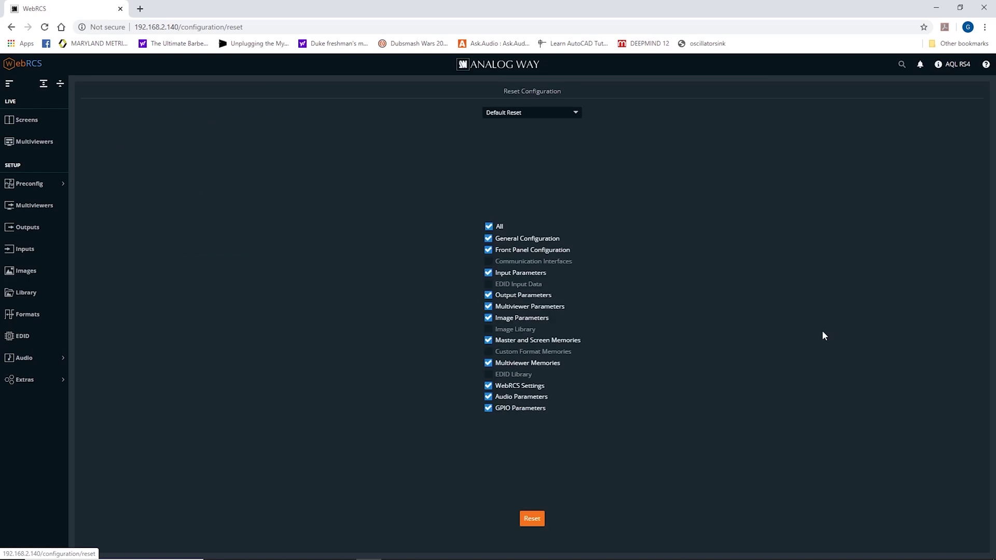
left_click(552, 116)
left_click(554, 137)
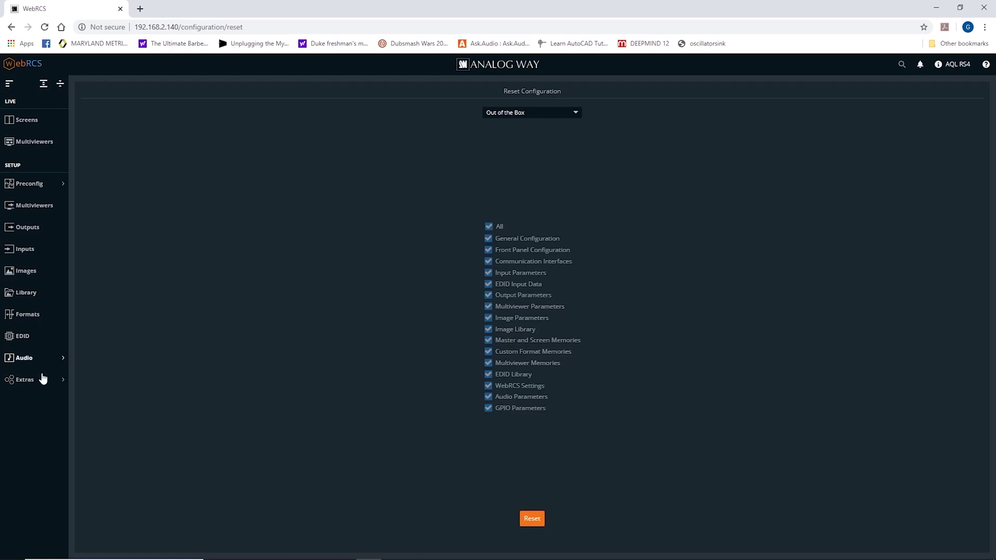
left_click(40, 361)
left_click(33, 380)
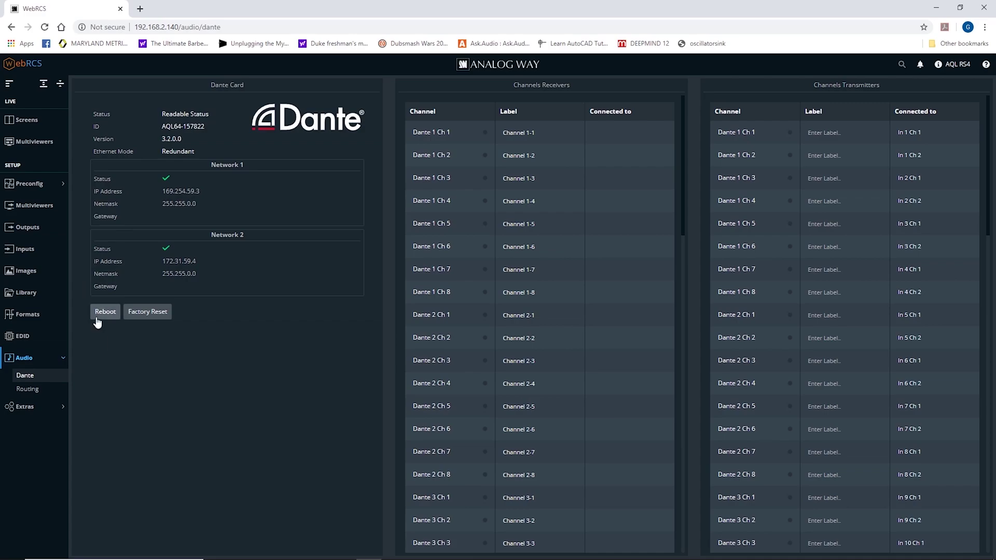
left_click(99, 318)
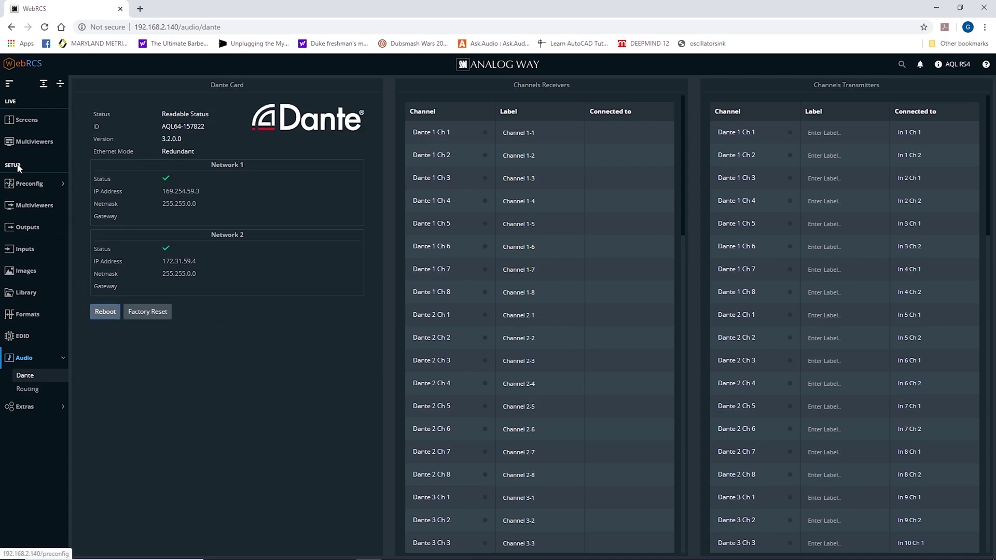
left_click(20, 123)
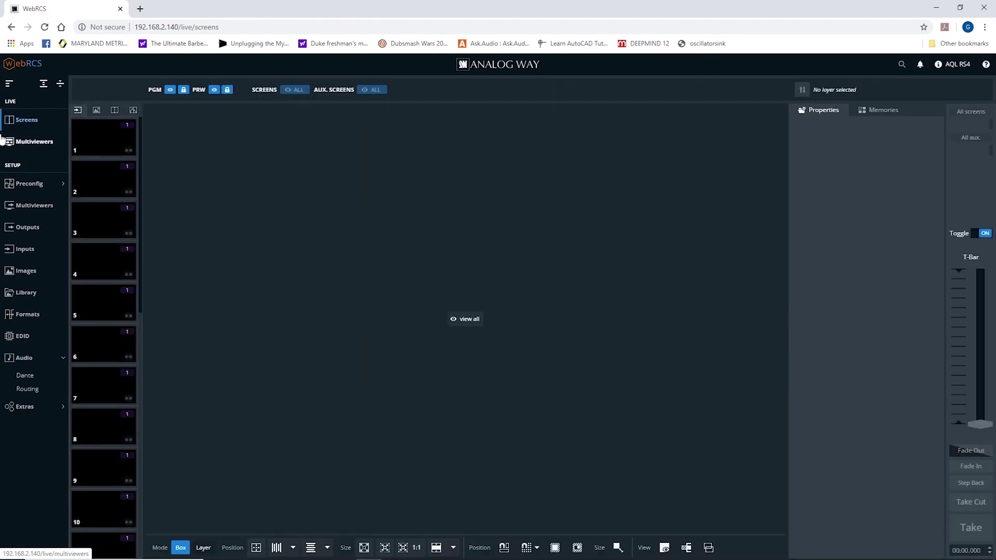
left_click(28, 207)
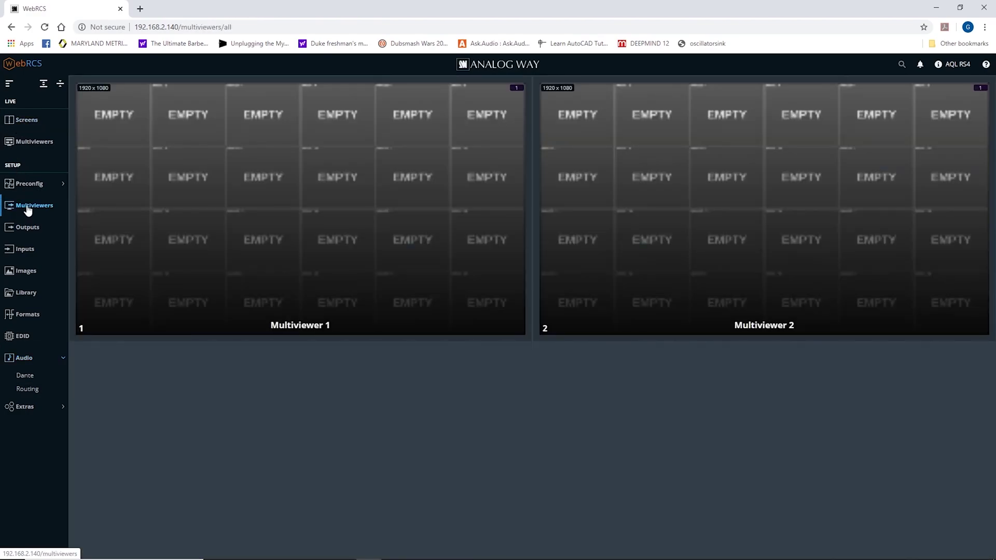
left_click(36, 230)
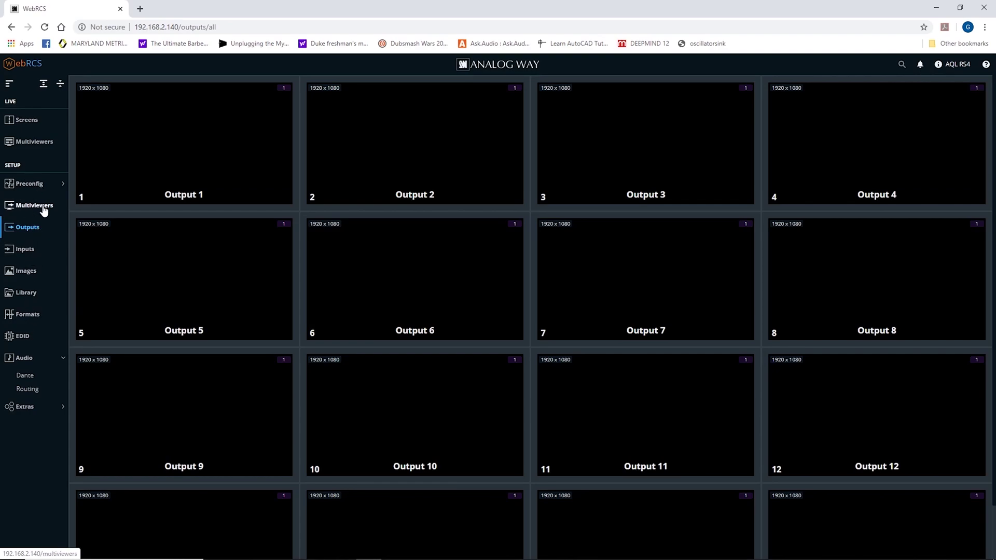
left_click(24, 377)
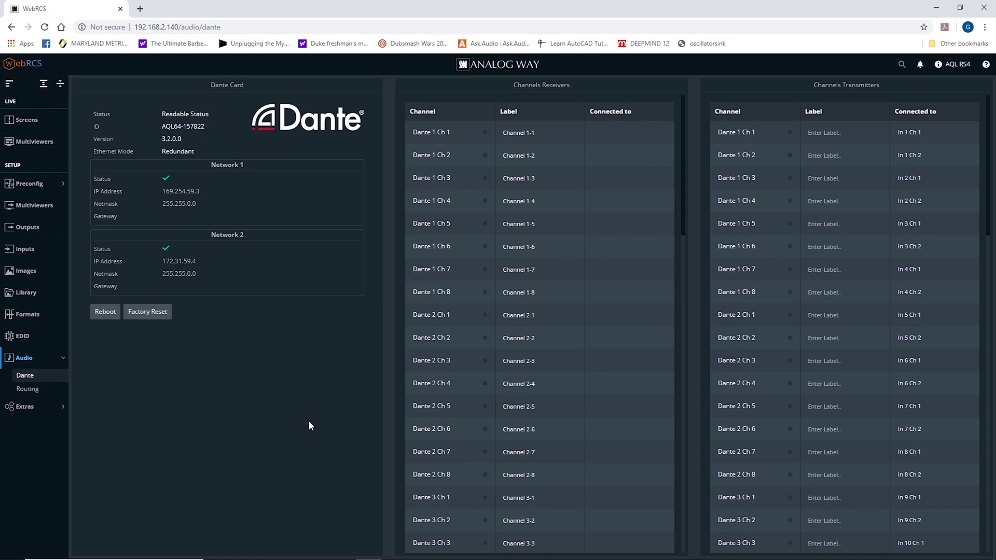
key("alt+Tab")
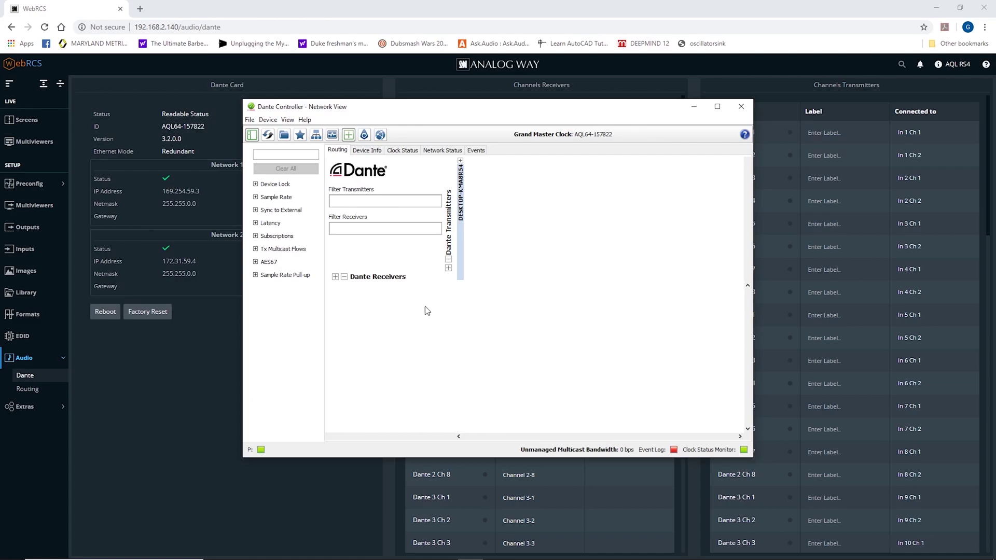
left_click(151, 452)
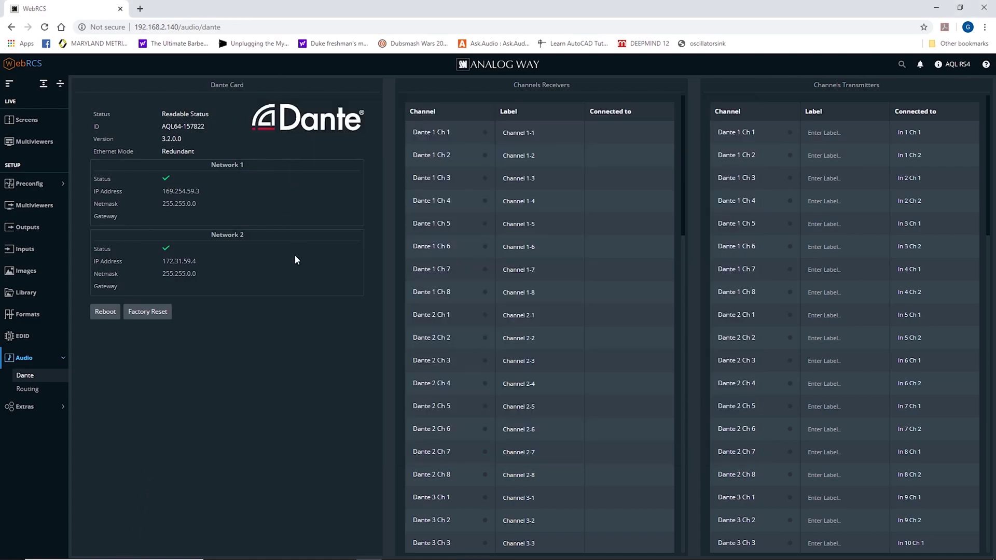